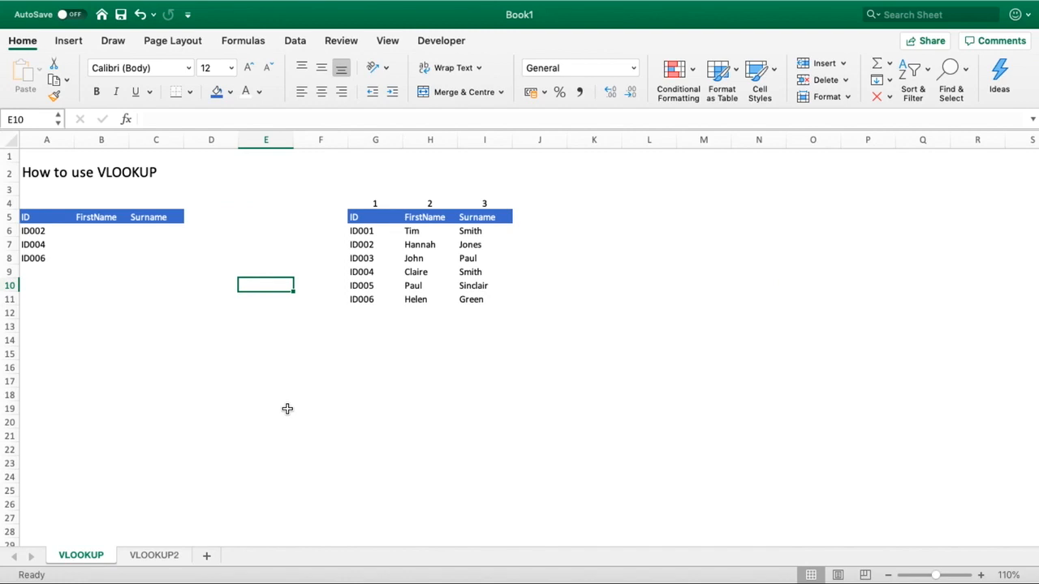
Step: Start a VLOOKUP formula in B6 with A6 as the lookup value and G5:I11 as the table array
left_click_drag(365, 214, 480, 301)
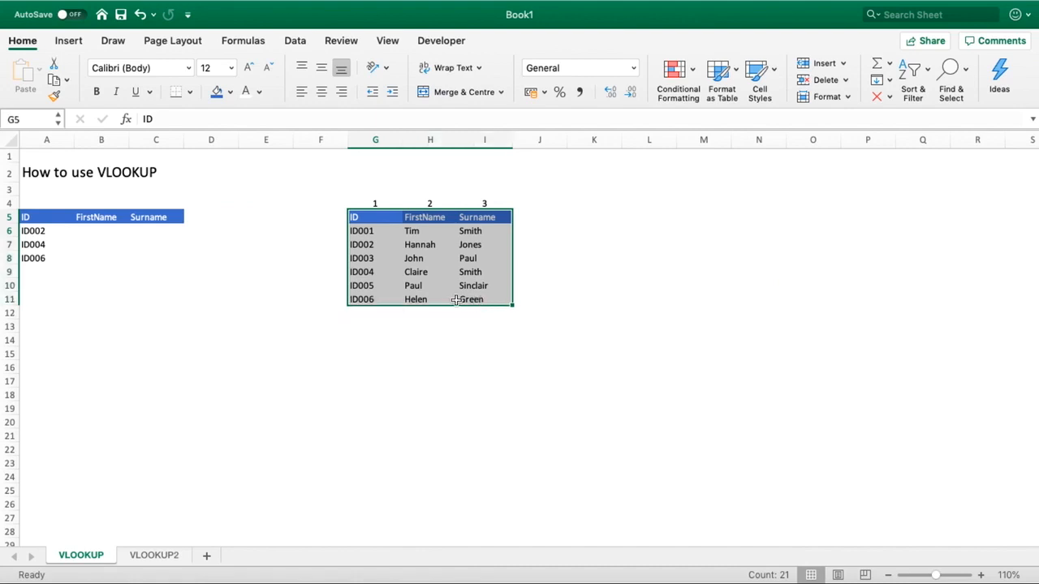
left_click(93, 230)
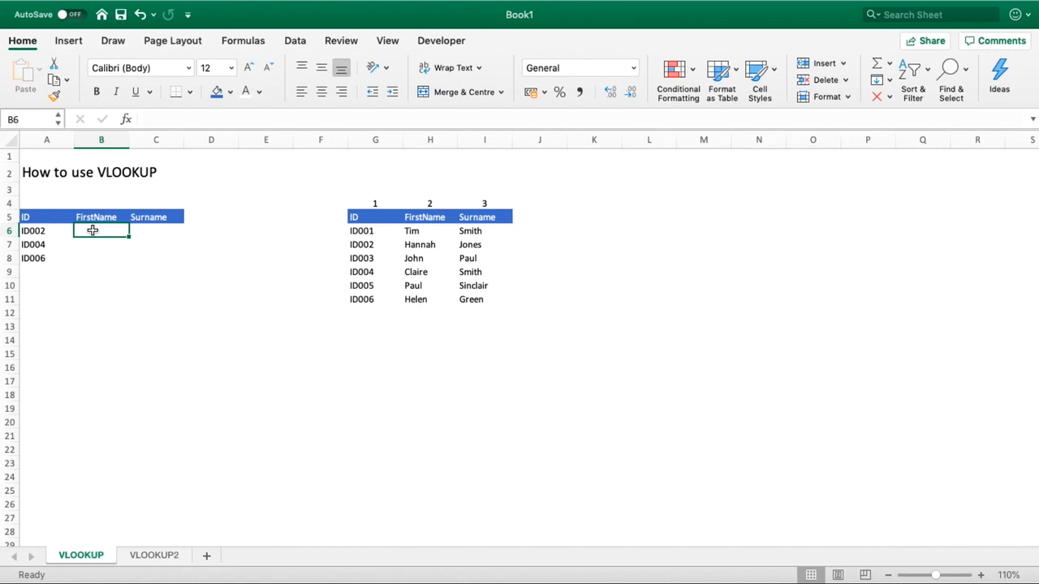
type("=VL")
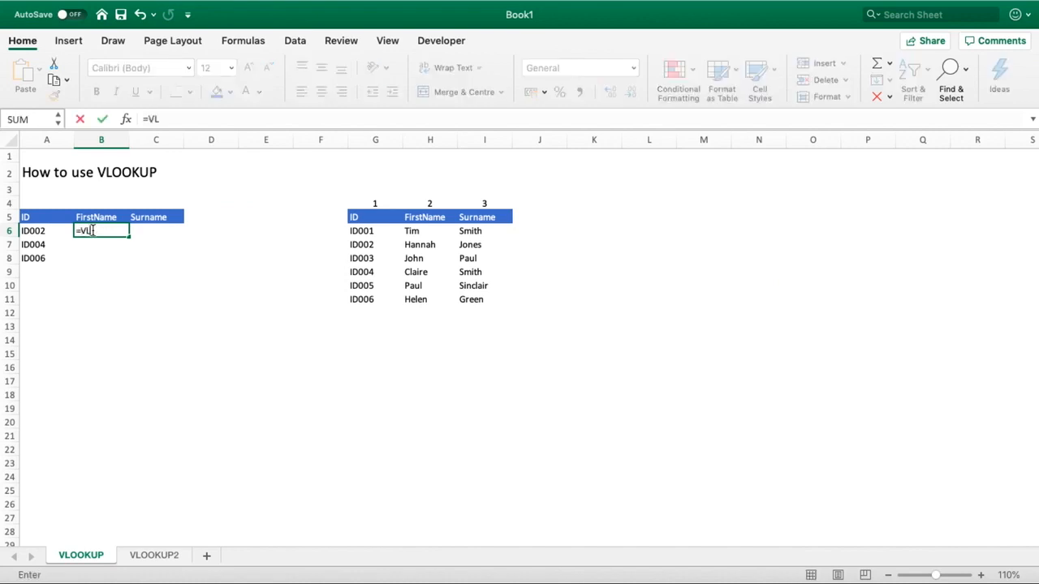
type("OOKUP(")
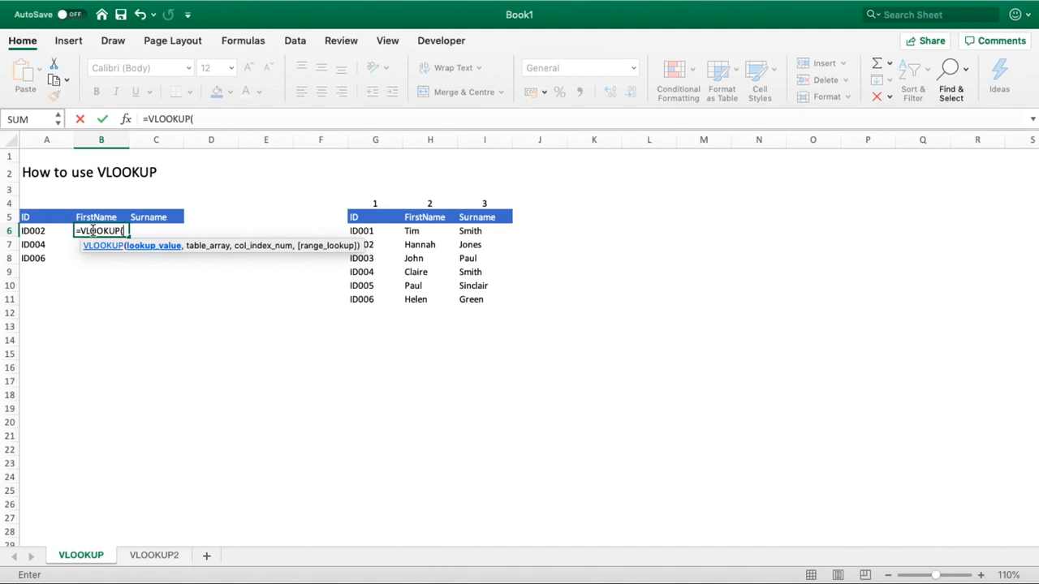
left_click(47, 230)
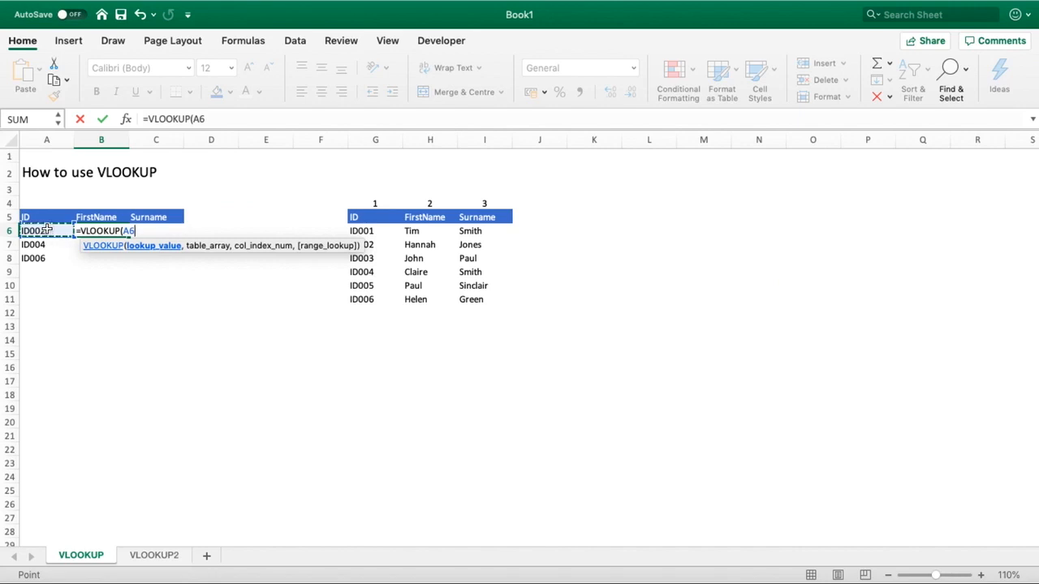
type(",")
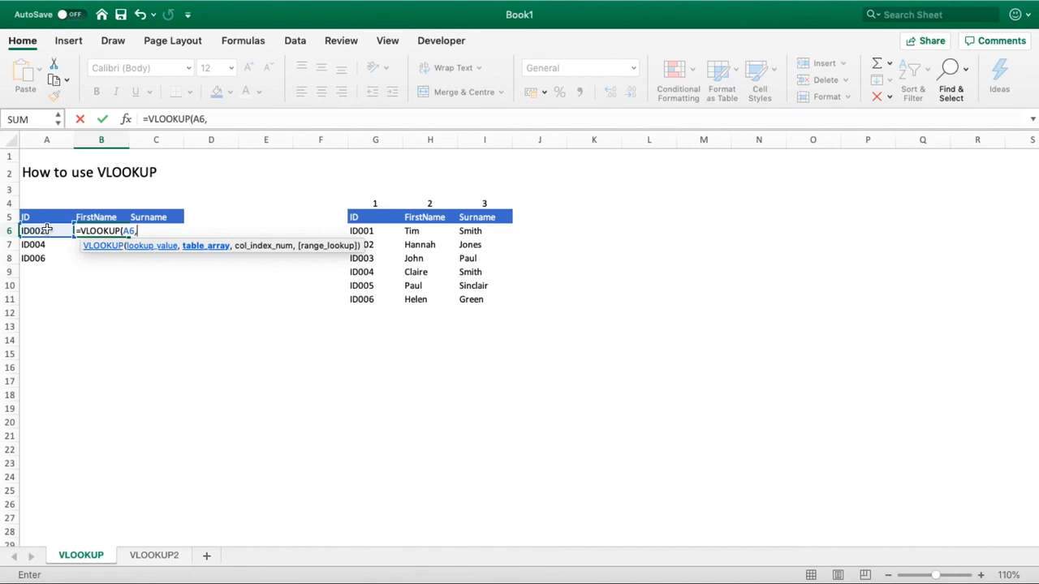
left_click_drag(358, 218, 473, 294)
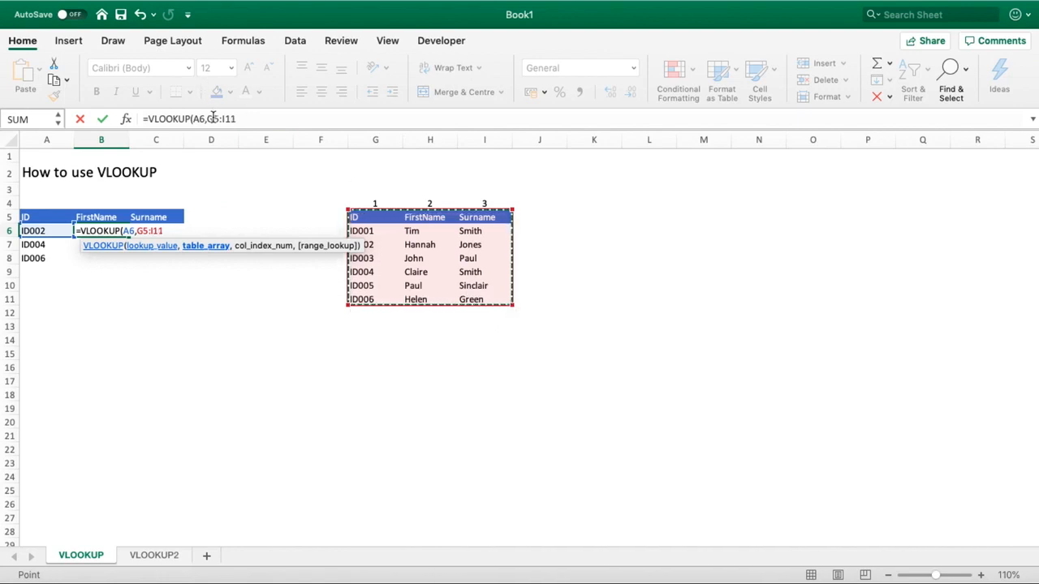
Step: Make the formula's table array absolute as $G$5:$I$11
left_click(212, 117)
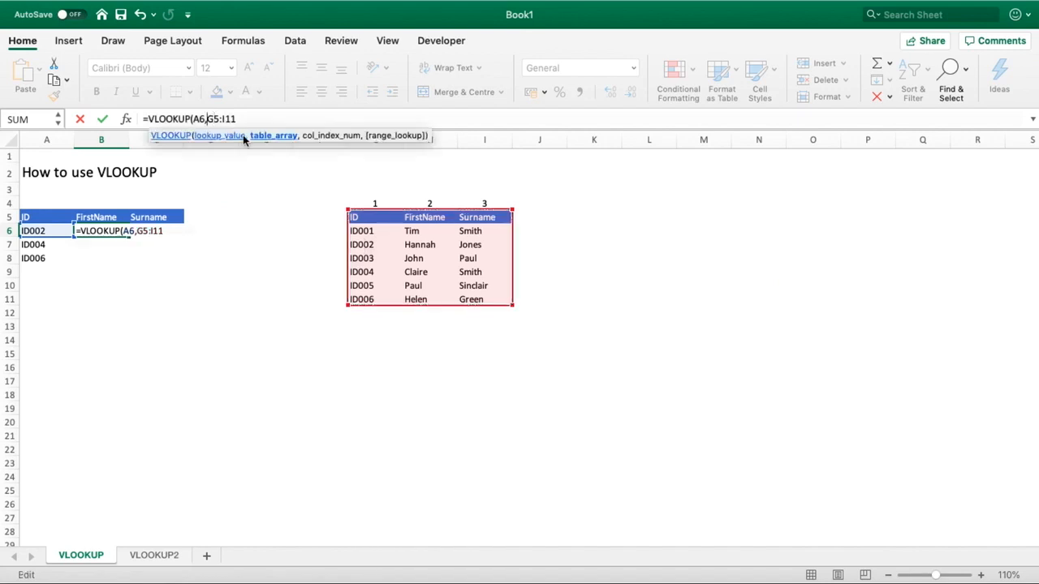
type("$")
key("Right")
type("$")
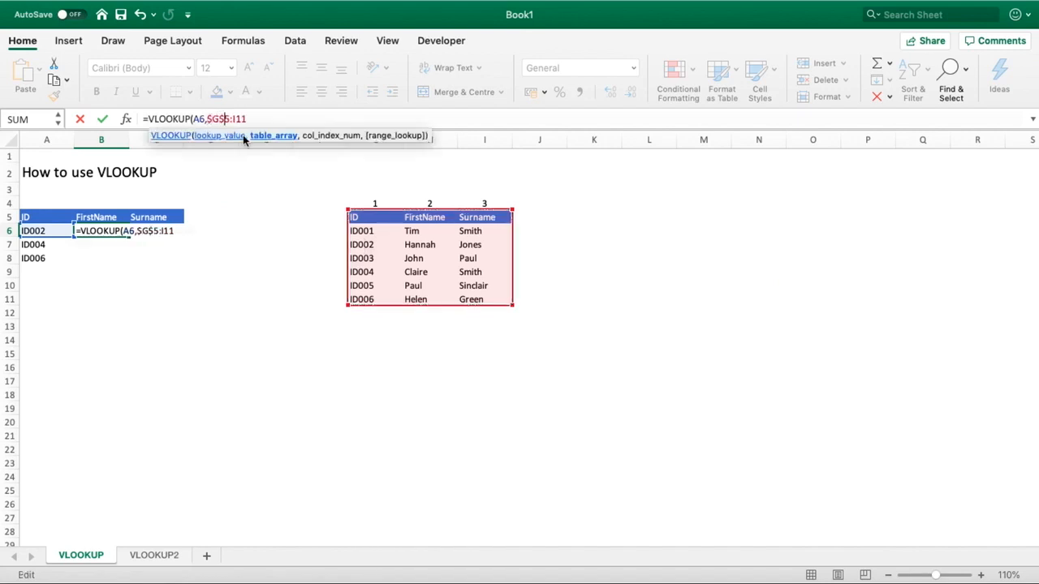
key("Right")
key("Right")
type("$")
key("Right")
type("$")
Step: Complete the B6 formula with column index 2 and FALSE for an exact match
type(",")
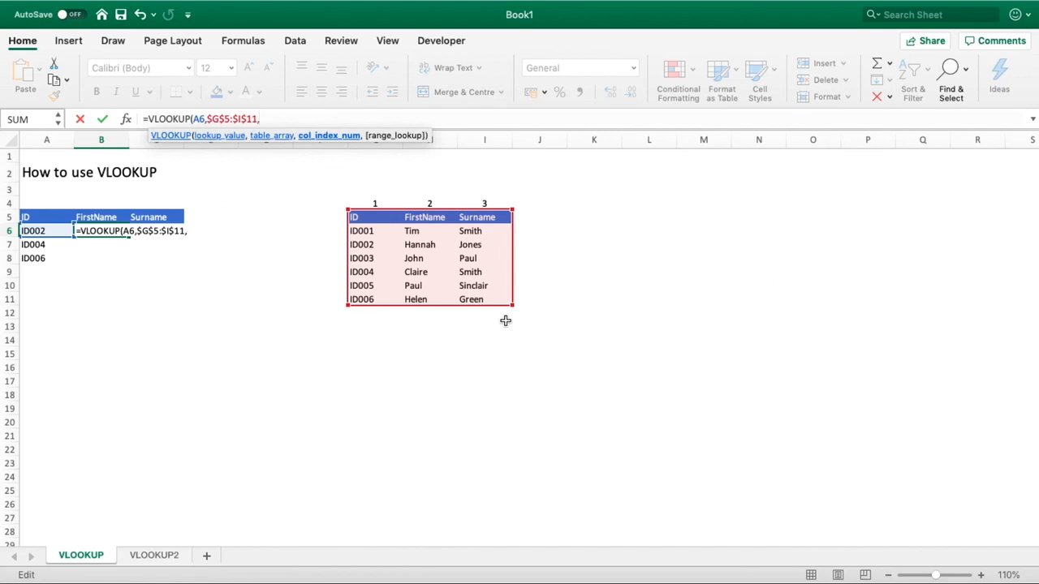
type("2")
type(",")
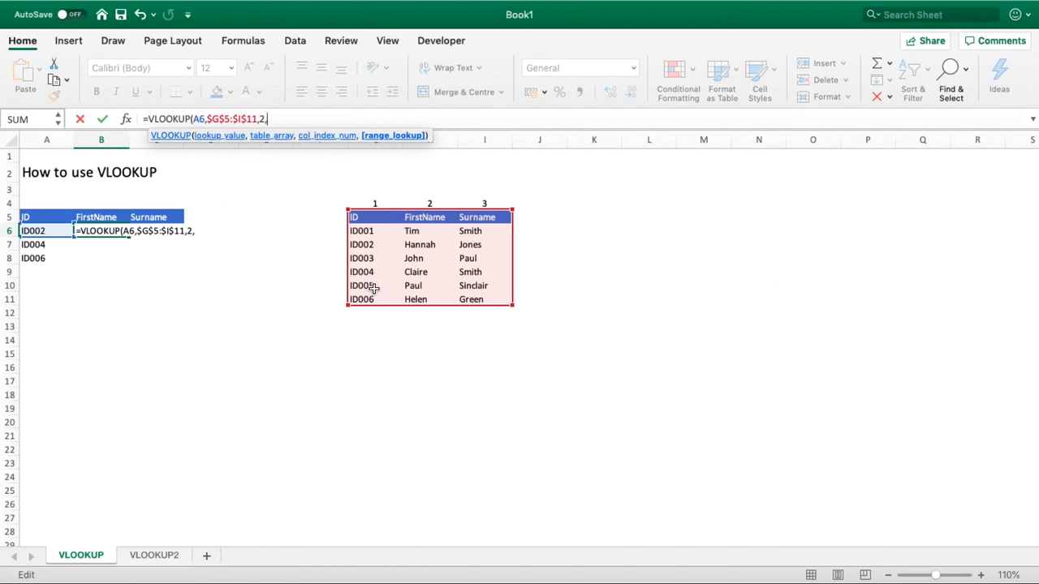
type("FALSE)")
key("Return")
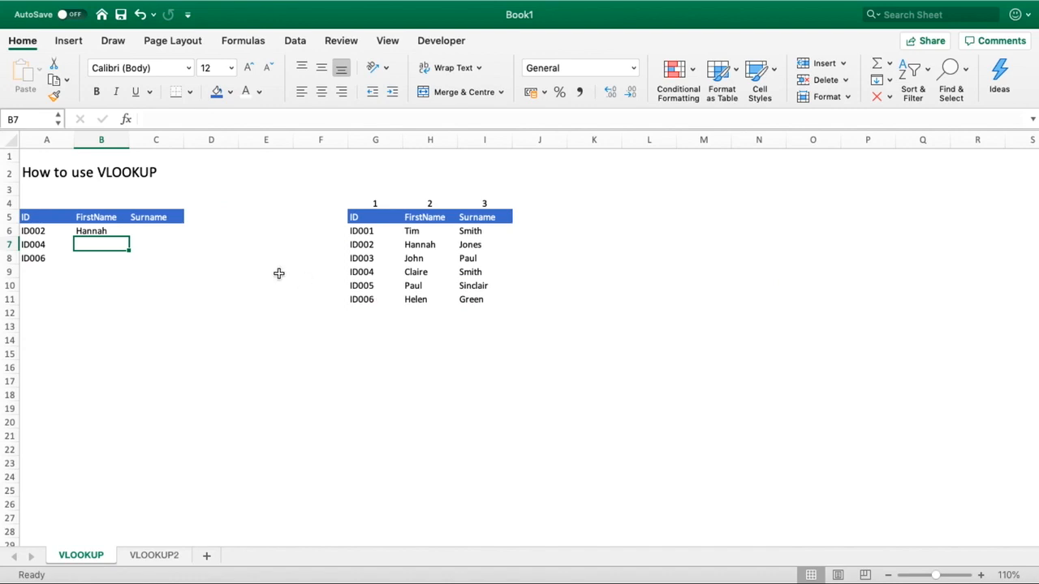
Step: Fill the FirstName formula from B6 down to B8 and check the copied formula in B7
left_click(114, 232)
left_click_drag(126, 238, 127, 259)
left_click(112, 242)
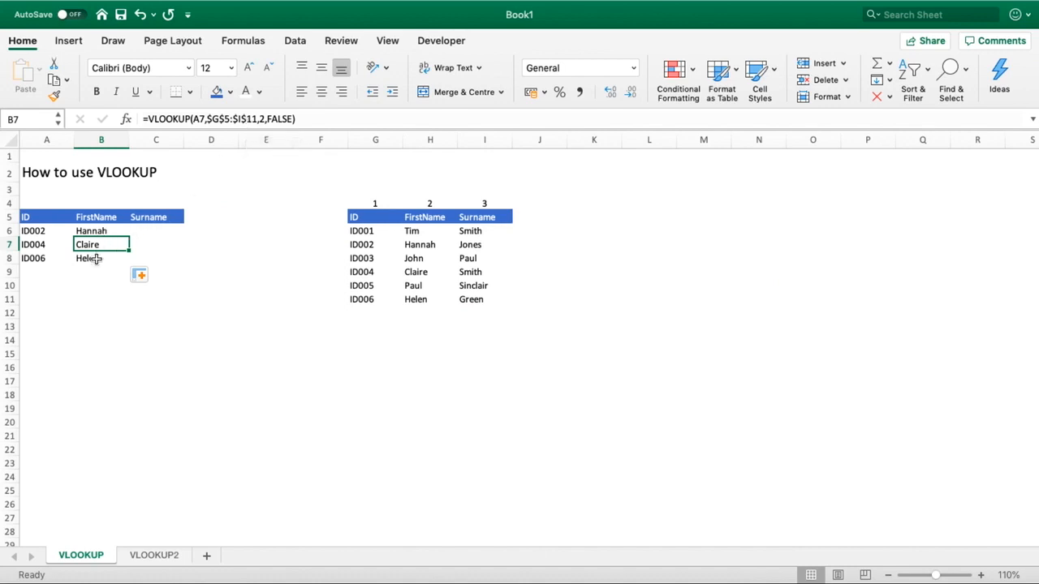
Step: Copy the formula text from B6 into C6 under Surname, keeping its references exactly the same
left_click(109, 231)
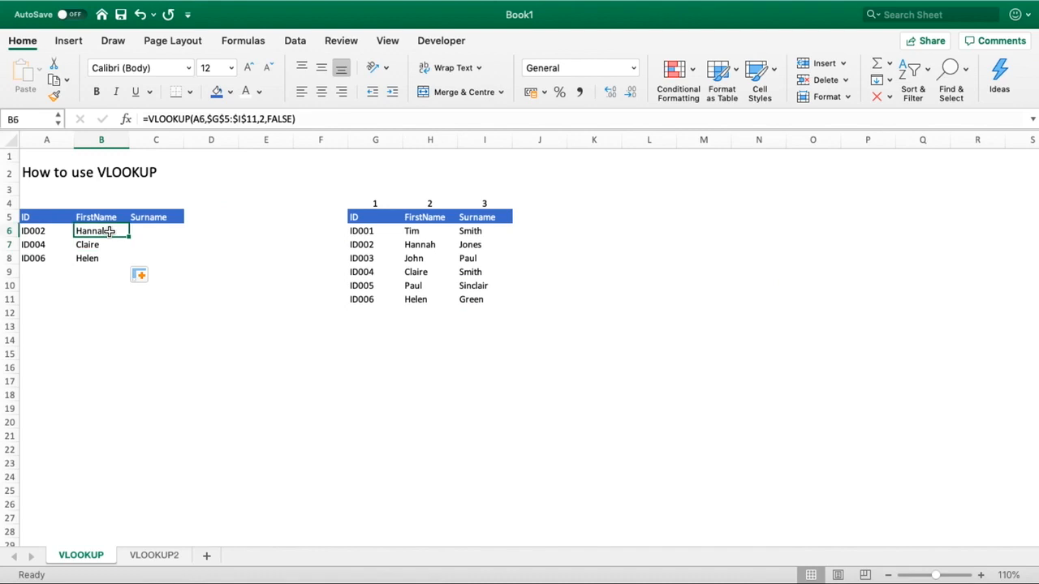
left_click_drag(307, 119, 145, 120)
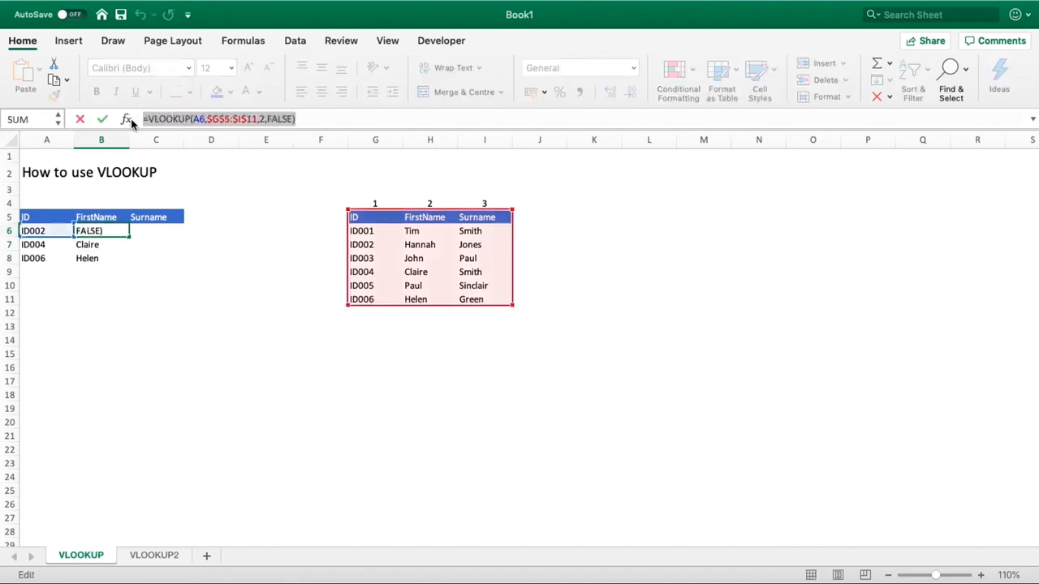
key("Tab")
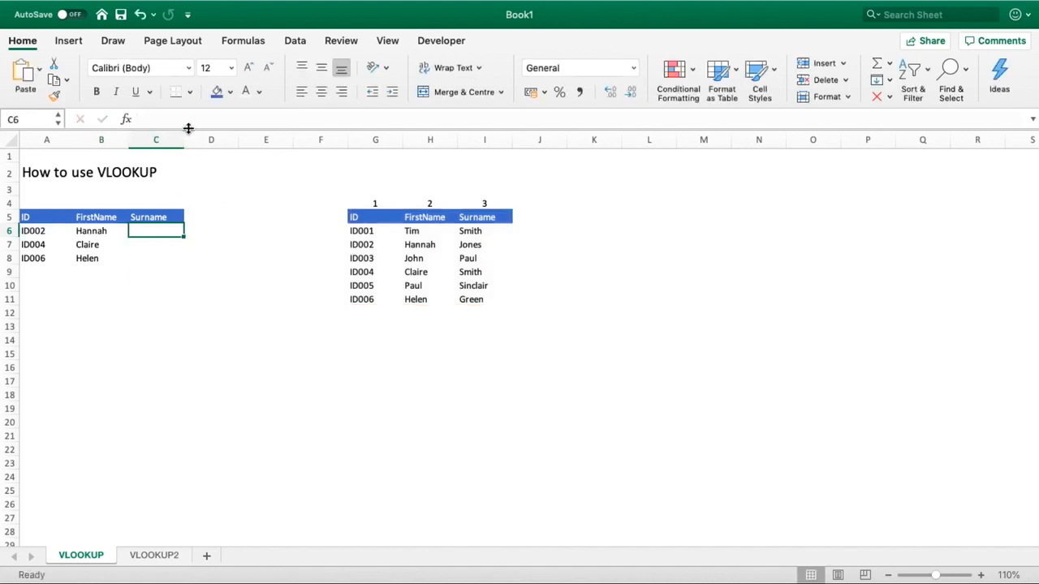
left_click(185, 119)
key("super+v")
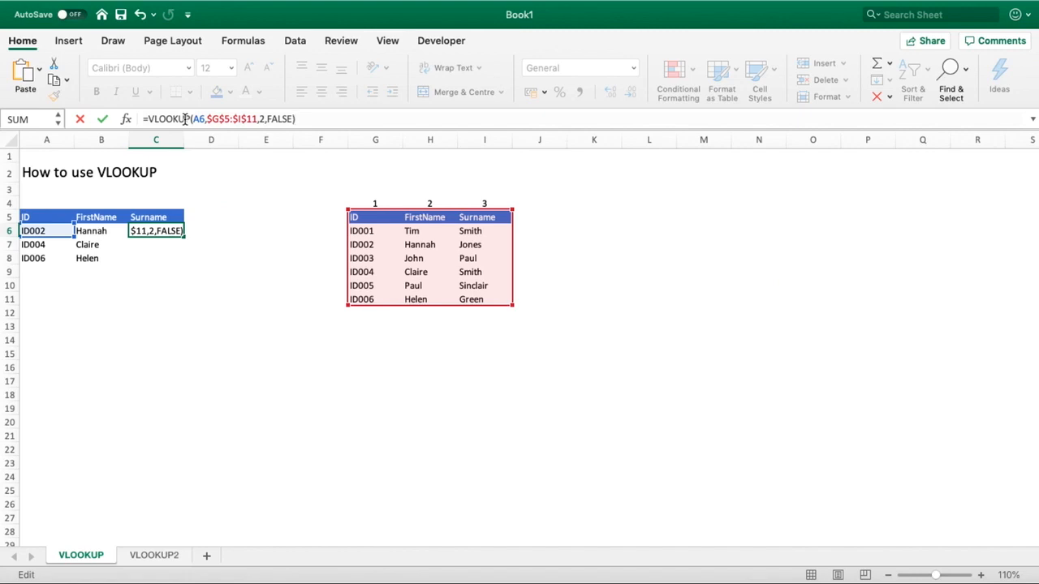
key("Return")
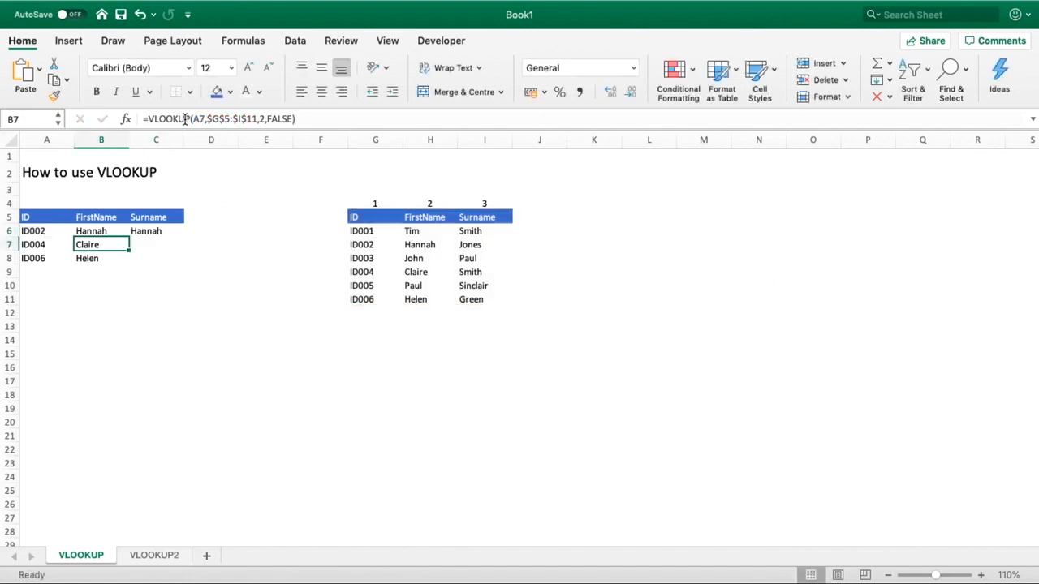
Step: Change the column index in the C6 VLOOKUP formula to 3
left_click(114, 230)
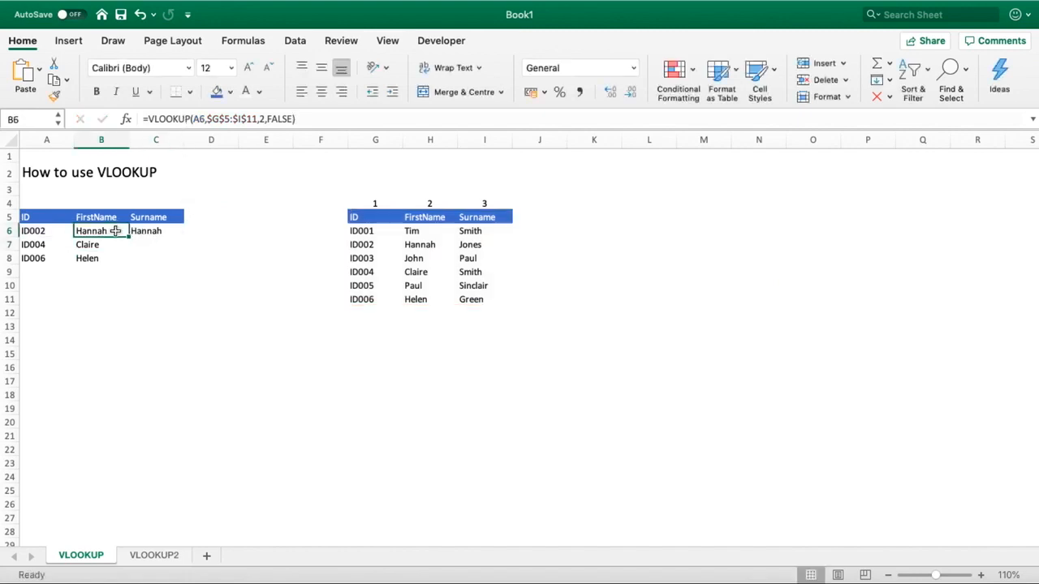
left_click(148, 231)
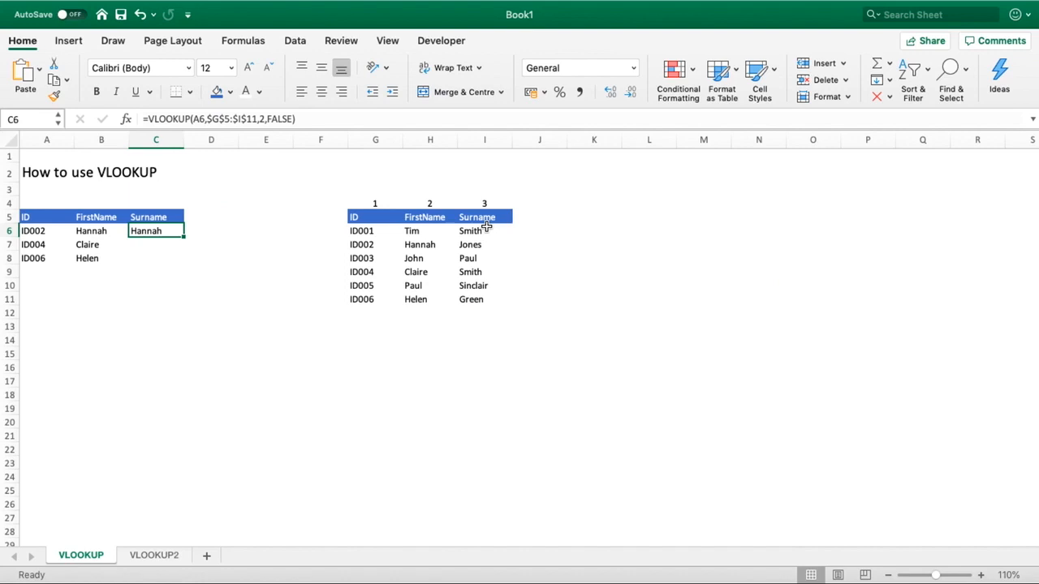
left_click(263, 119)
double_click(263, 120)
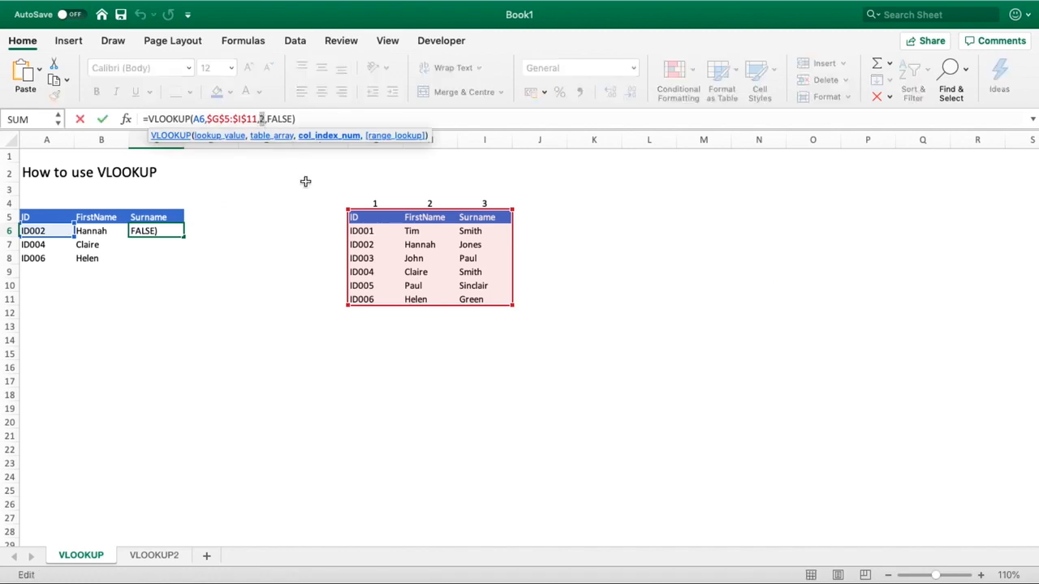
type("3")
key("Return")
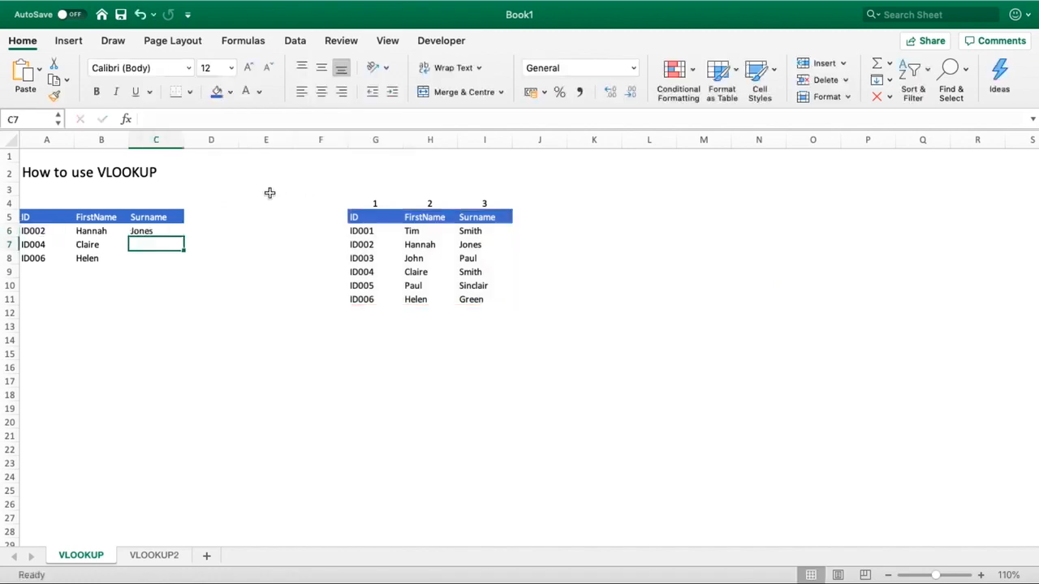
Step: Fill the Surname formula from C6 down to C8
left_click(172, 230)
left_click_drag(184, 237, 182, 261)
left_click(212, 249)
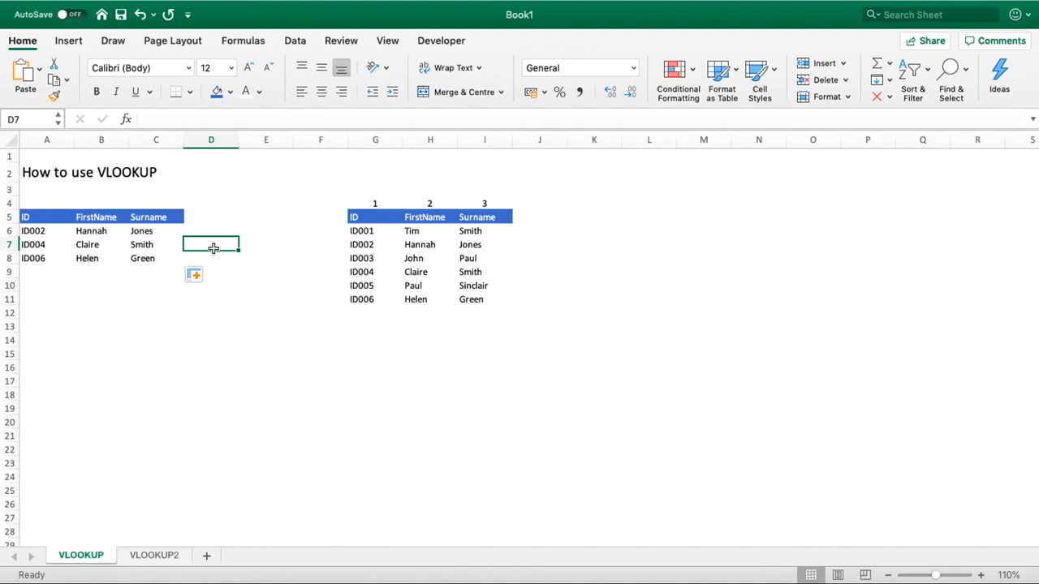
Step: Add a Phone column header in D5
left_click(207, 221)
type("Phone")
key("Return")
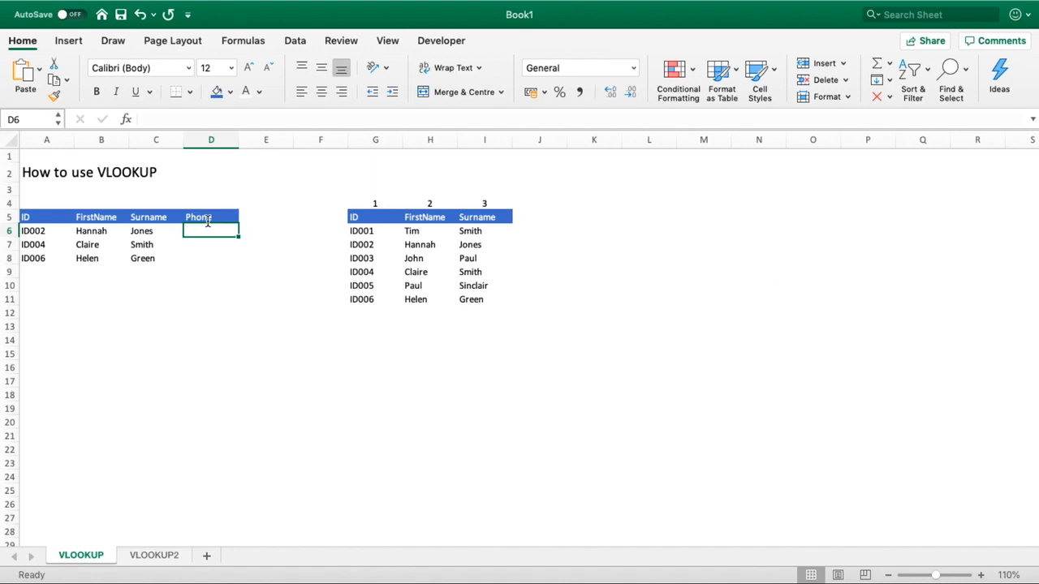
Step: Check the source table on the VLOOKUP2 sheet and start a VLOOKUP formula in D6 of the VLOOKUP sheet with A6 as the lookup value
left_click(146, 557)
left_click(243, 432)
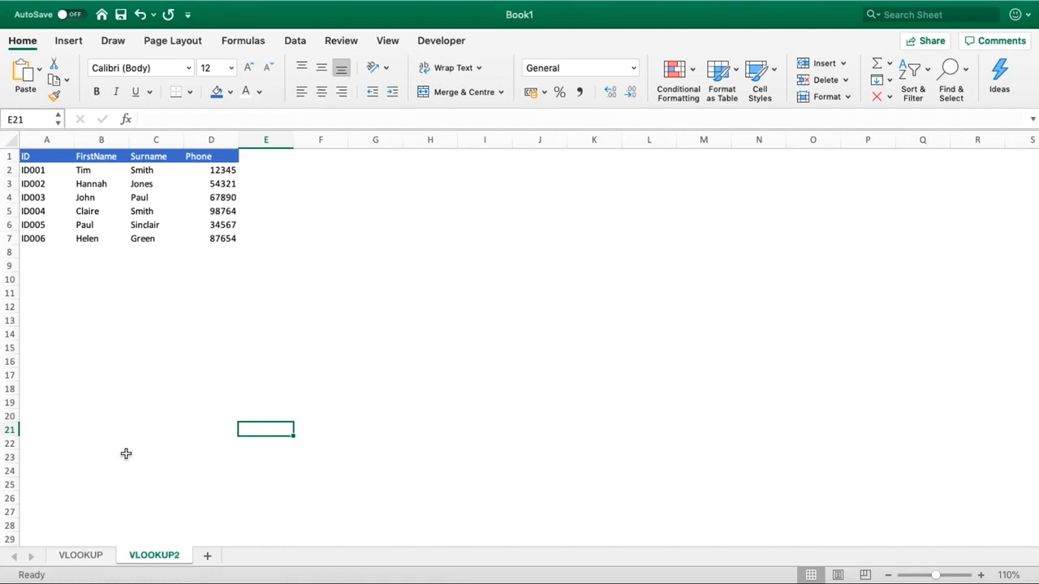
left_click(88, 556)
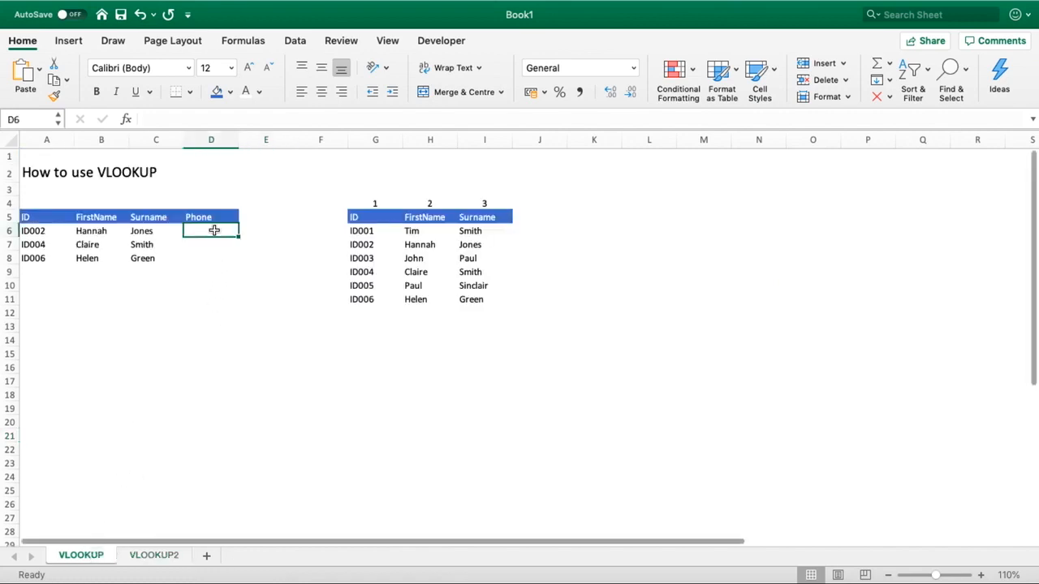
type("=vloo")
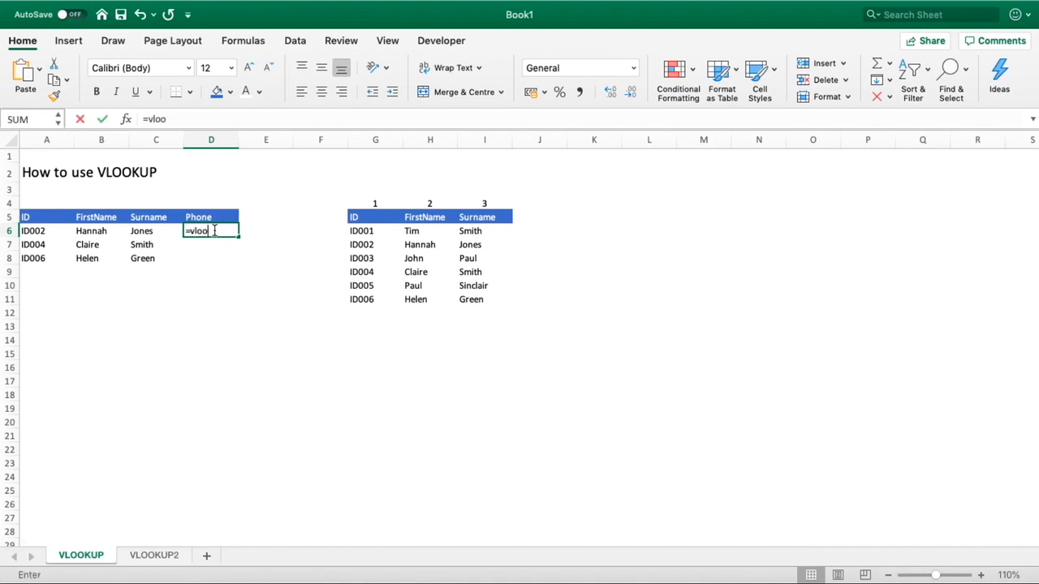
type("kup(")
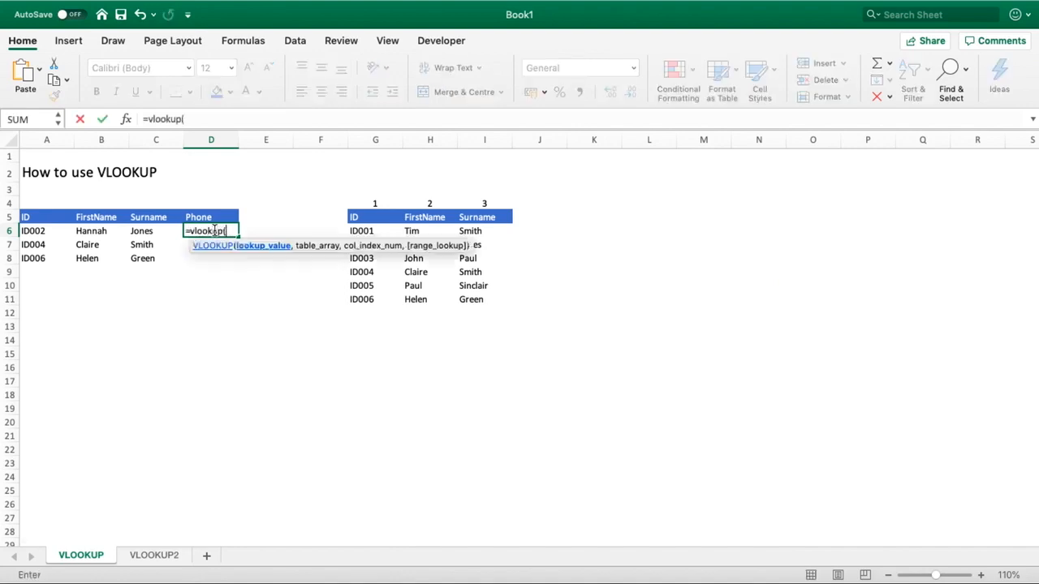
left_click(55, 232)
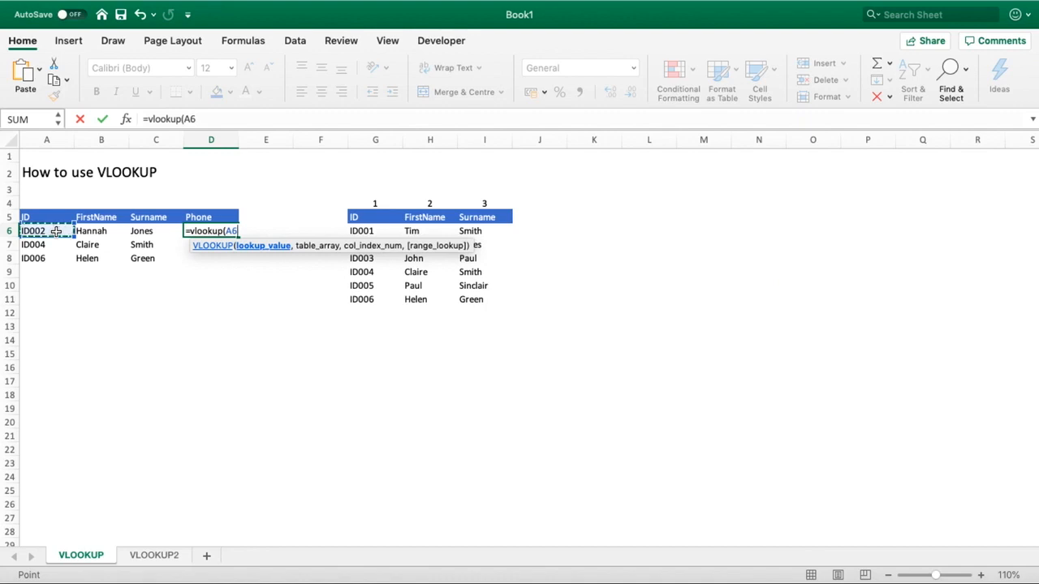
type(",")
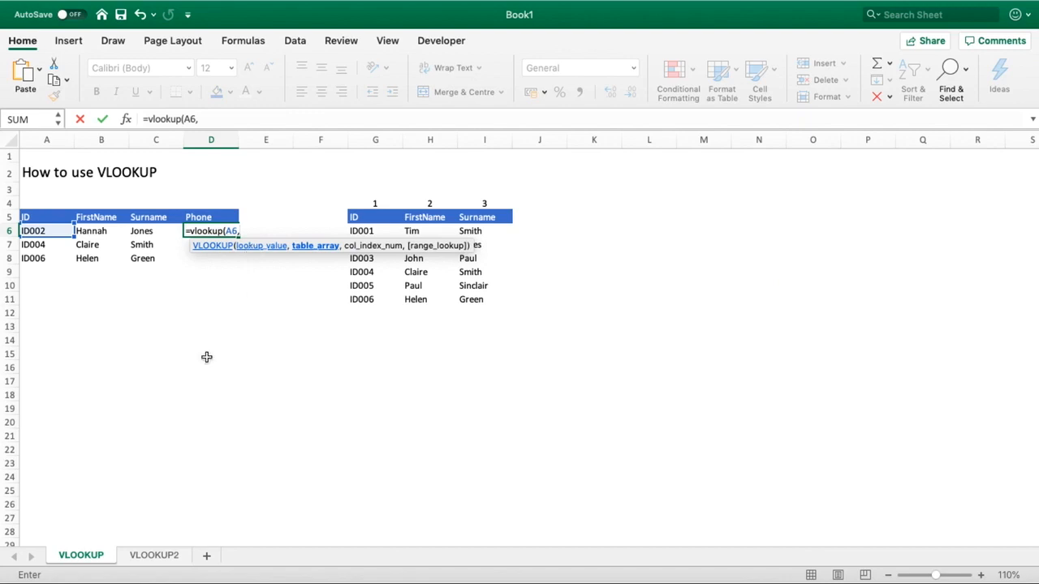
Step: Complete the D6 VLOOKUP formula with columns A:D of the VLOOKUP2 sheet as table array, column index 4 and FALSE for exact match
left_click(153, 556)
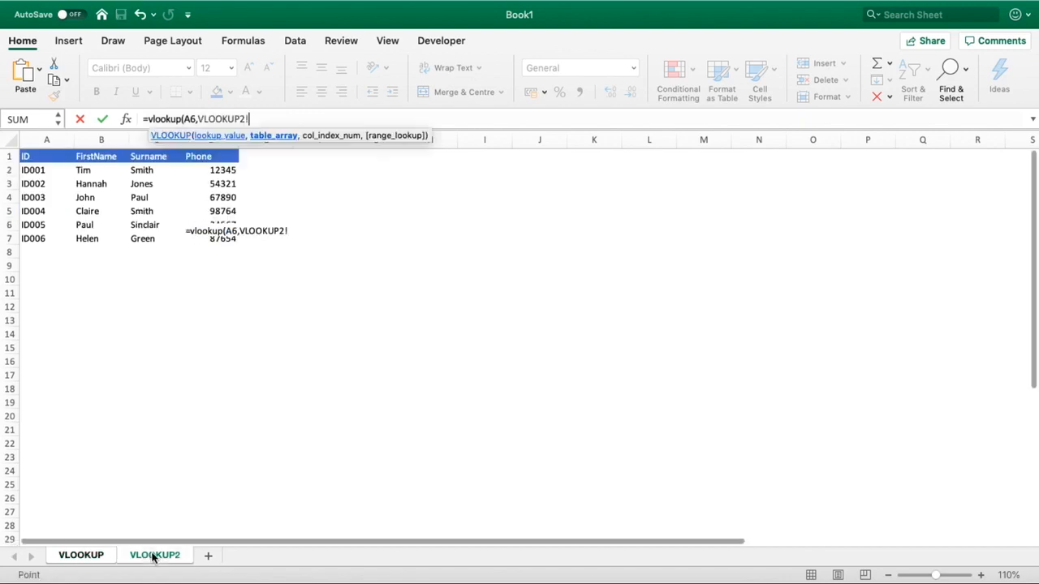
left_click(60, 139)
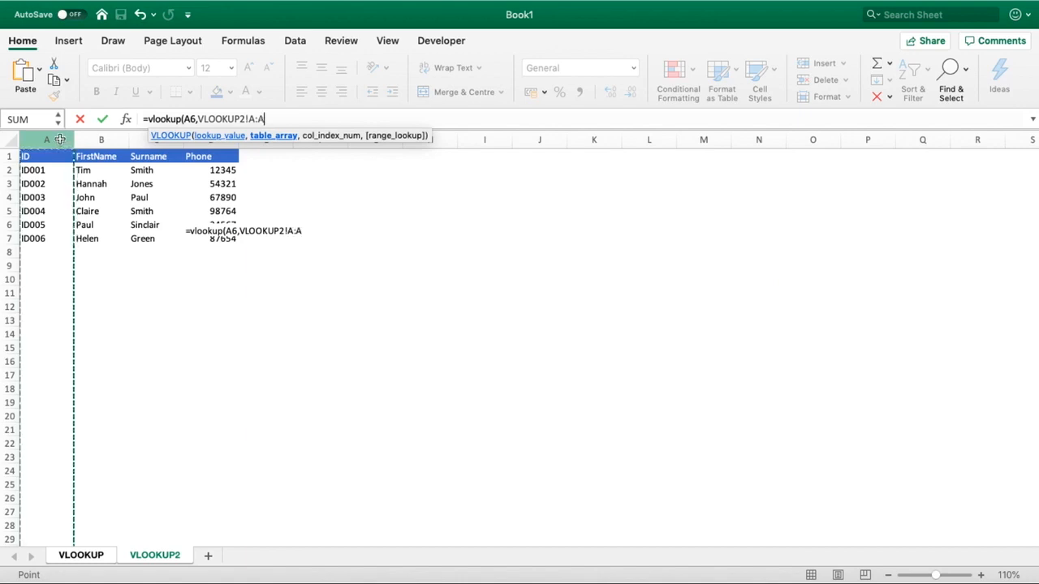
left_click_drag(60, 139, 207, 151)
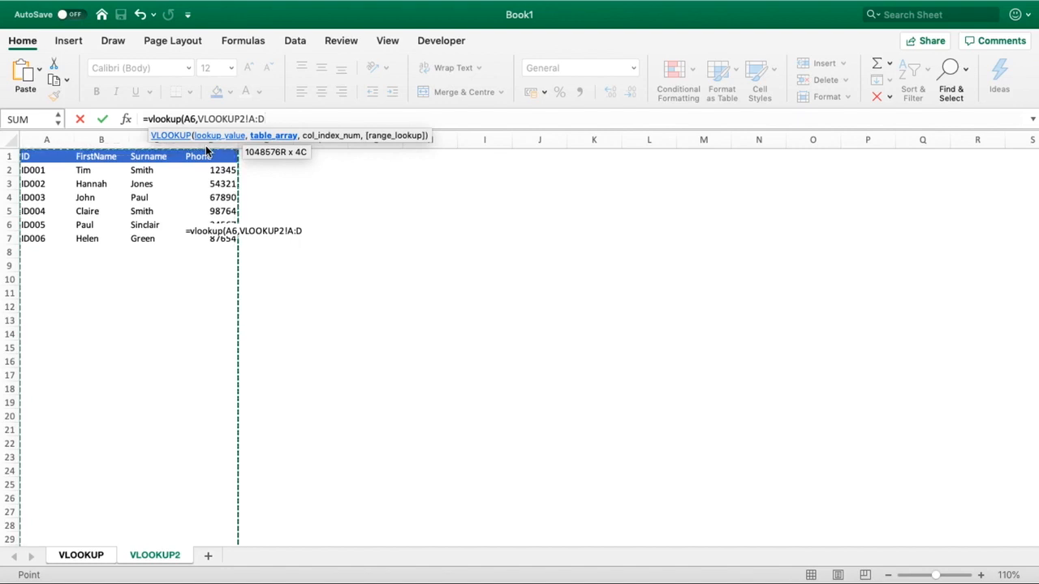
type(",")
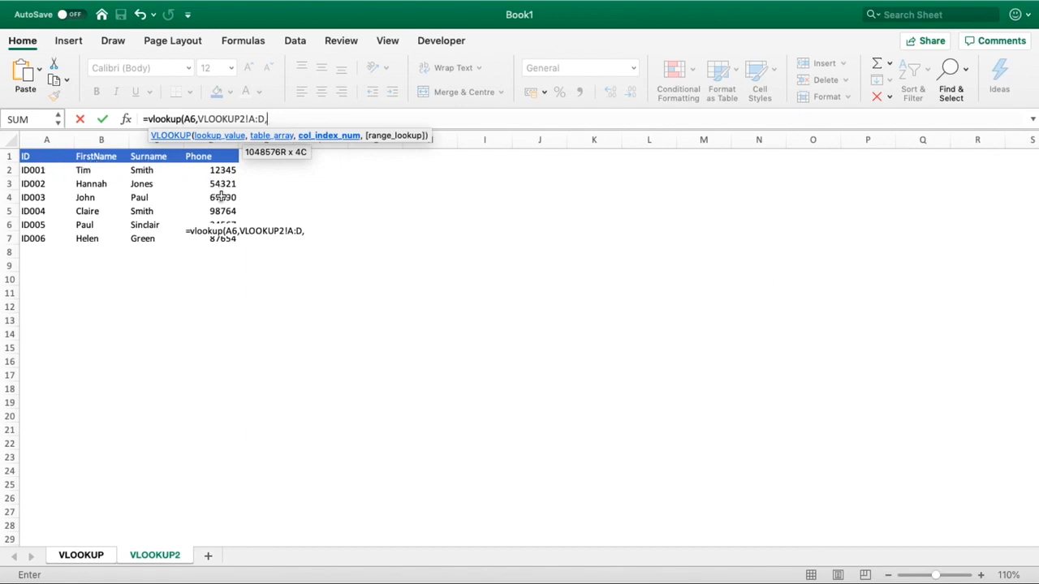
type("4,")
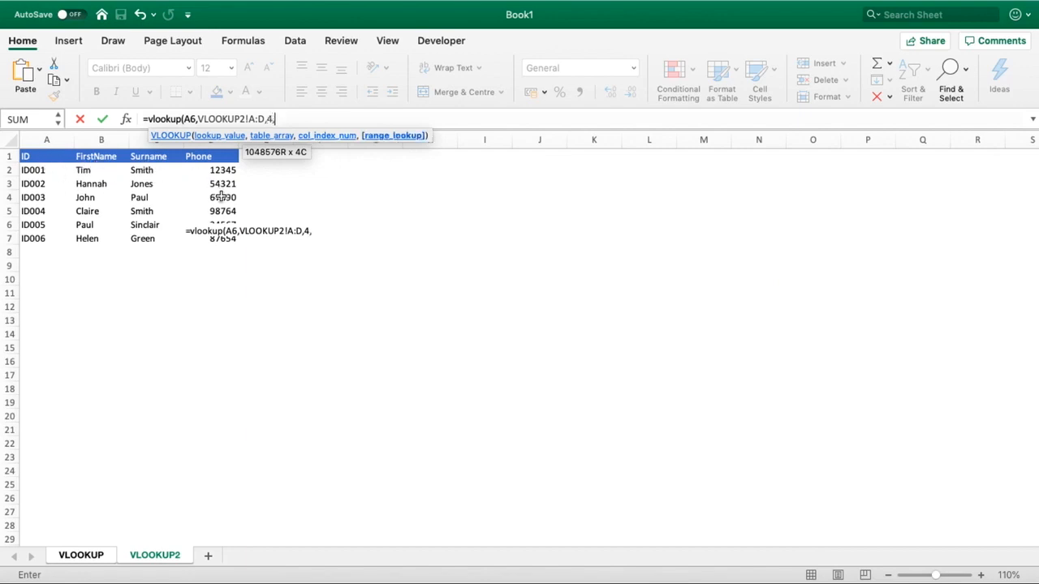
type("FALSE)")
key("Return")
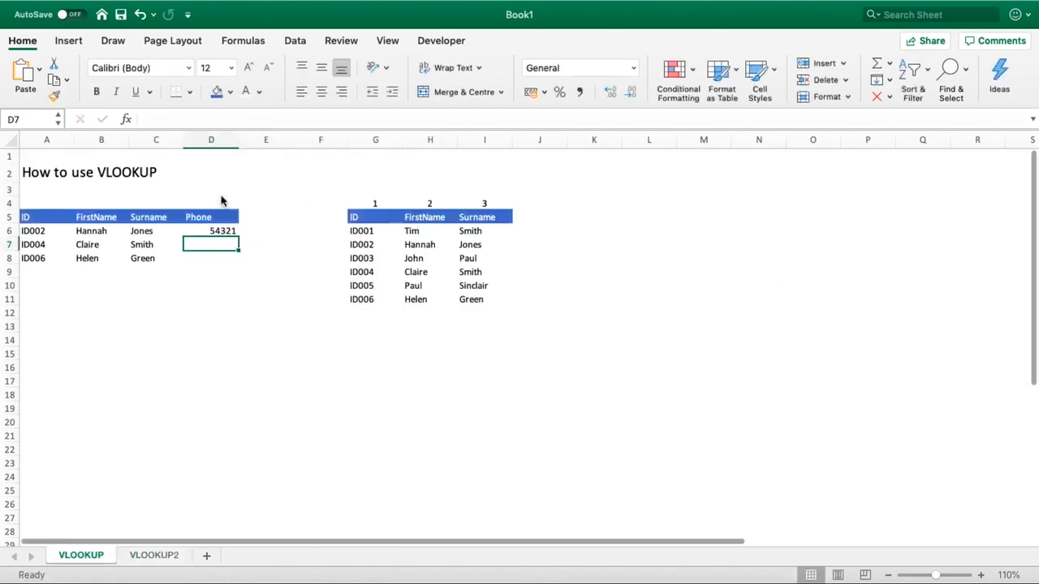
Step: Fill the Phone formula from D6 down to D8
left_click(226, 230)
left_click_drag(237, 236, 239, 262)
left_click(263, 265)
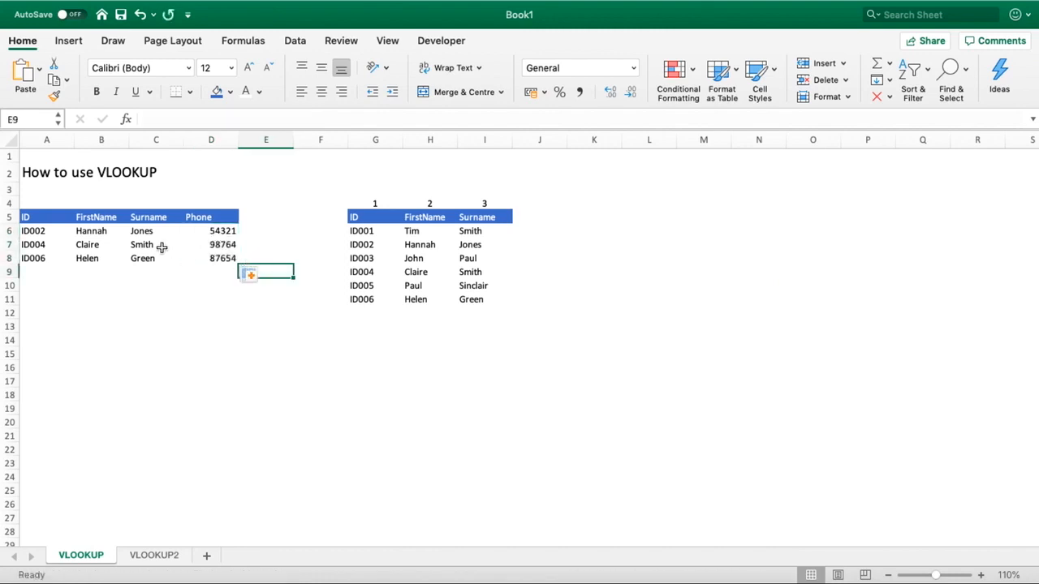
Step: Compare the ID004 row on the VLOOKUP sheet with its source row on the VLOOKUP2 sheet and return to the VLOOKUP sheet
left_click_drag(44, 244, 218, 247)
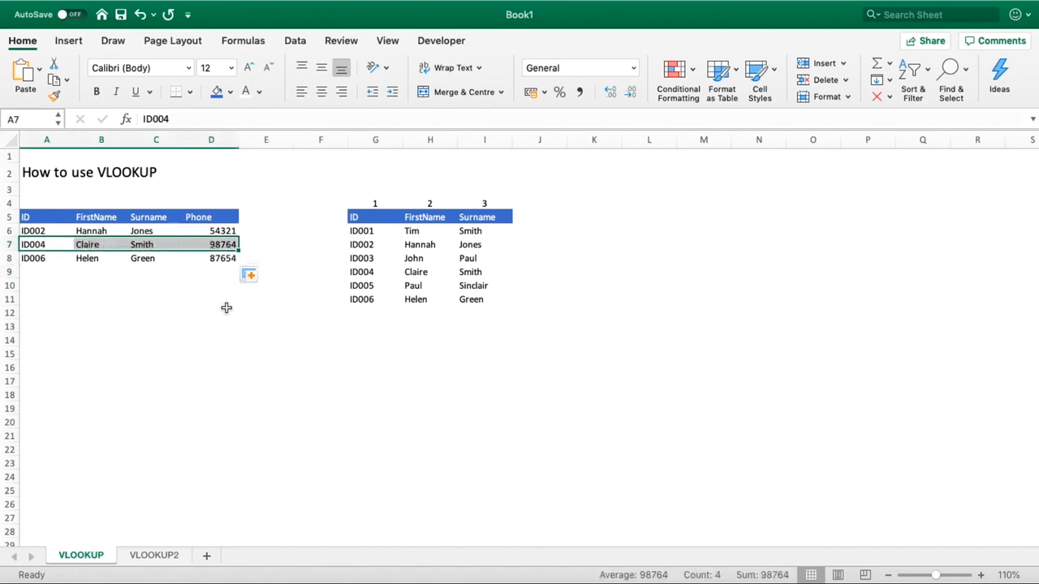
left_click(153, 555)
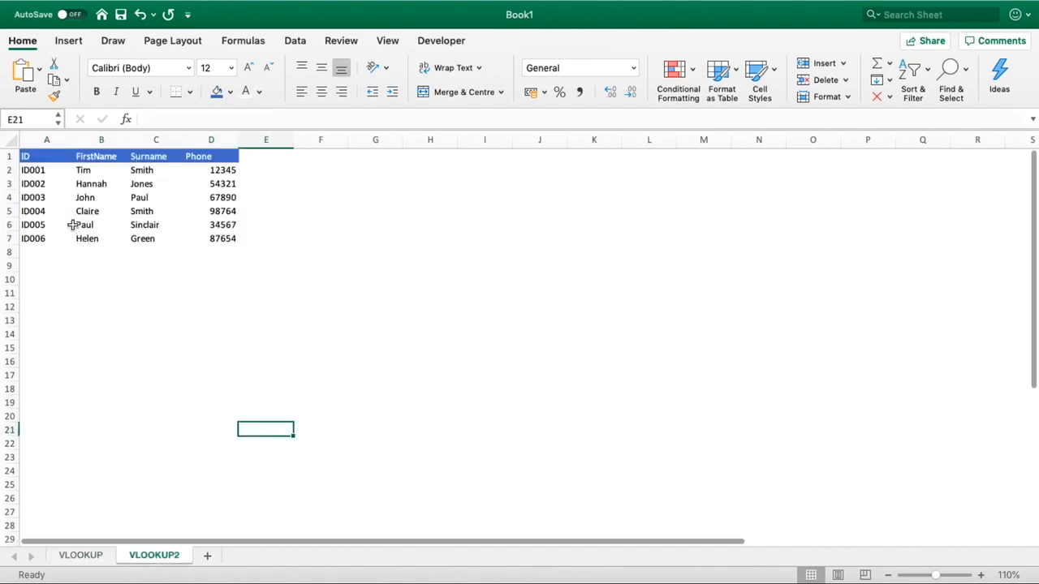
left_click_drag(69, 211, 211, 210)
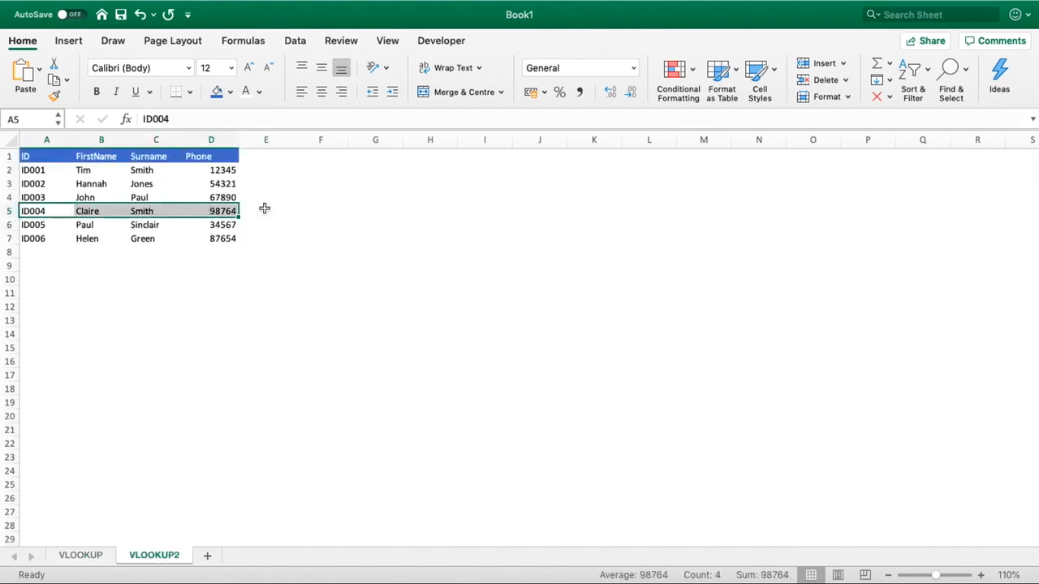
left_click(65, 556)
left_click(297, 394)
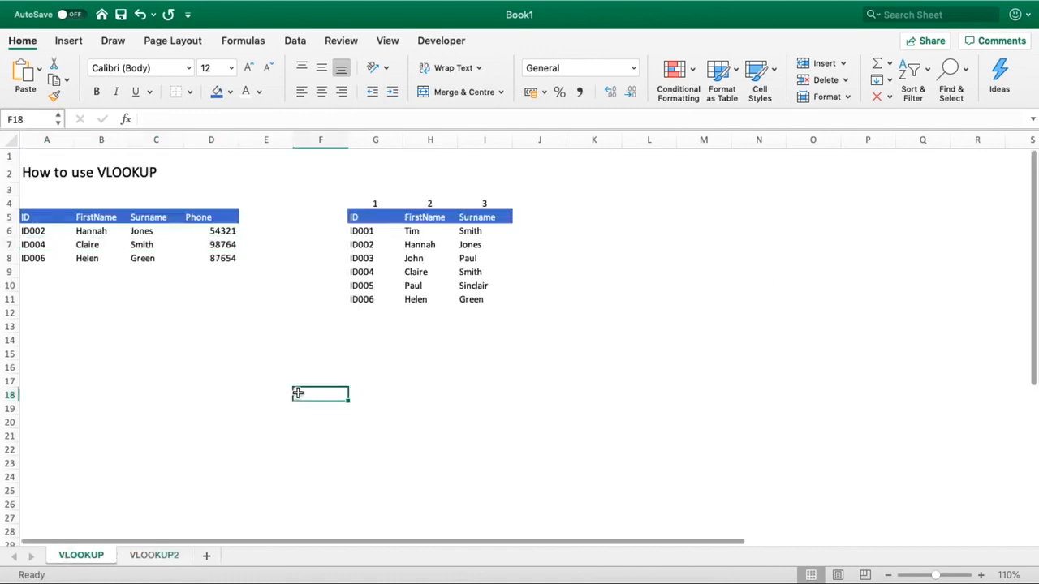